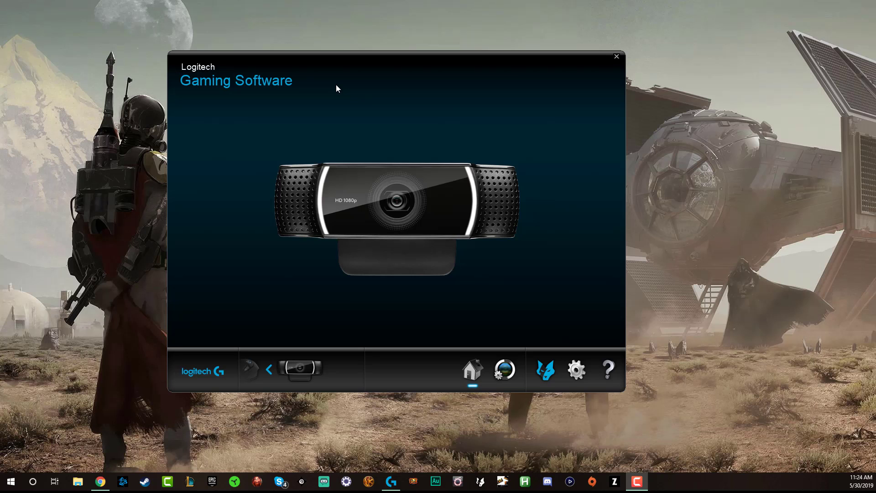
Scroll the Logitech Support page to Download Now, keeping Windows as the download platform
click(103, 482)
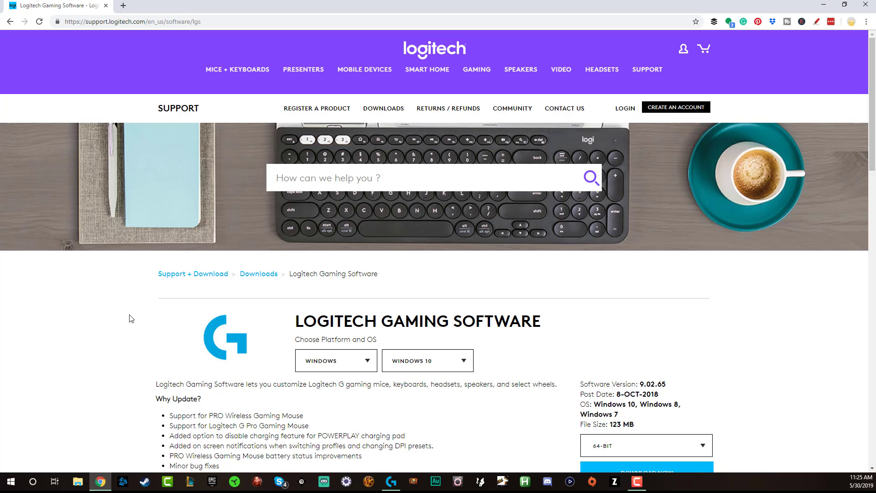
scroll(123, 299, down, 3)
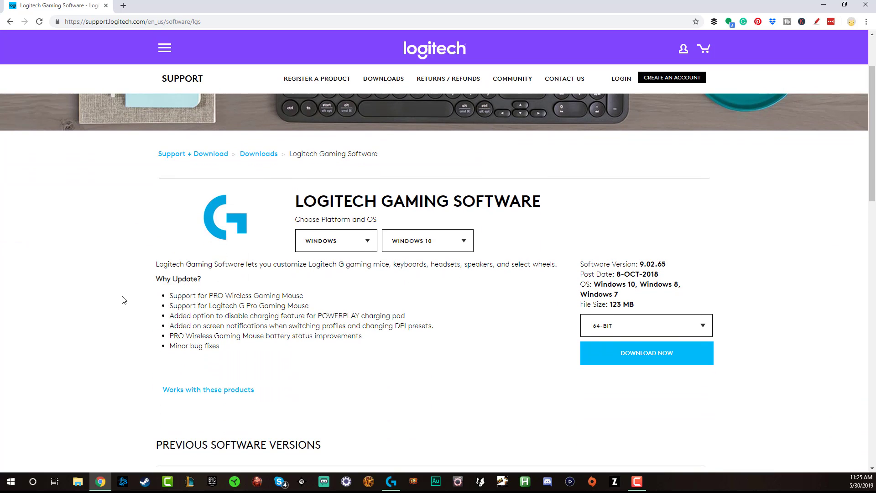
click(344, 245)
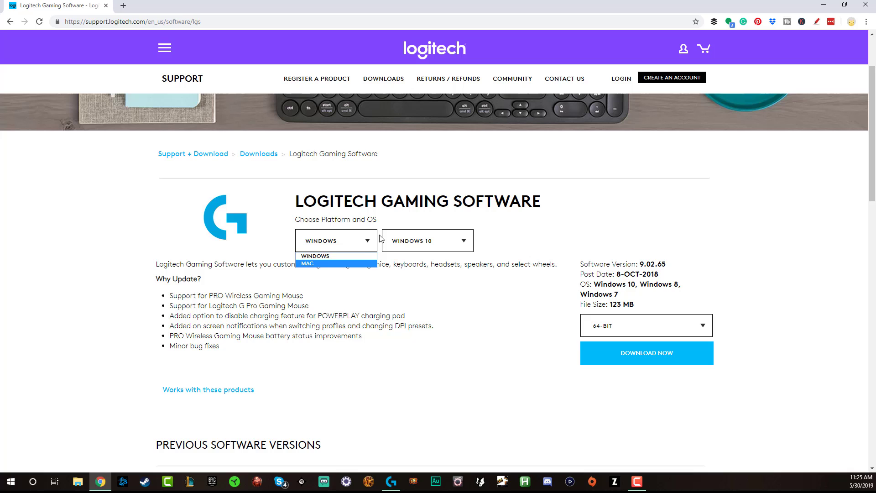
click(130, 245)
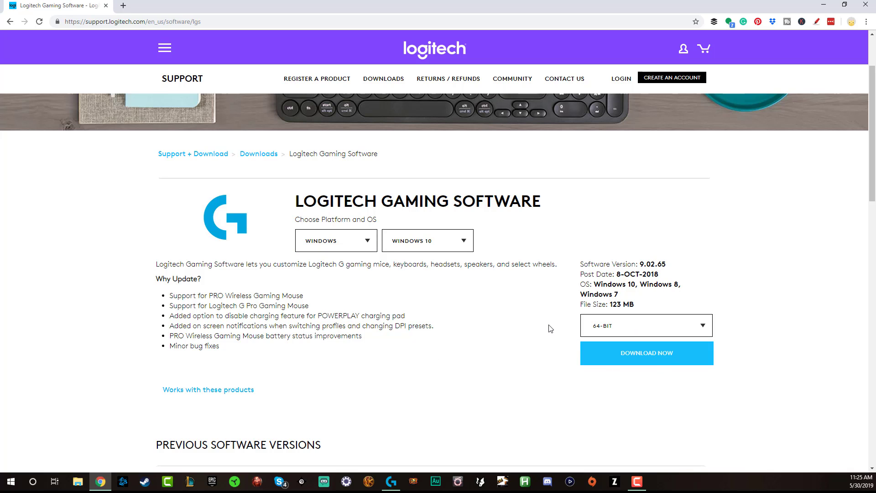
Minimize Chrome, switch back to the webcam device and show its camera settings
click(824, 5)
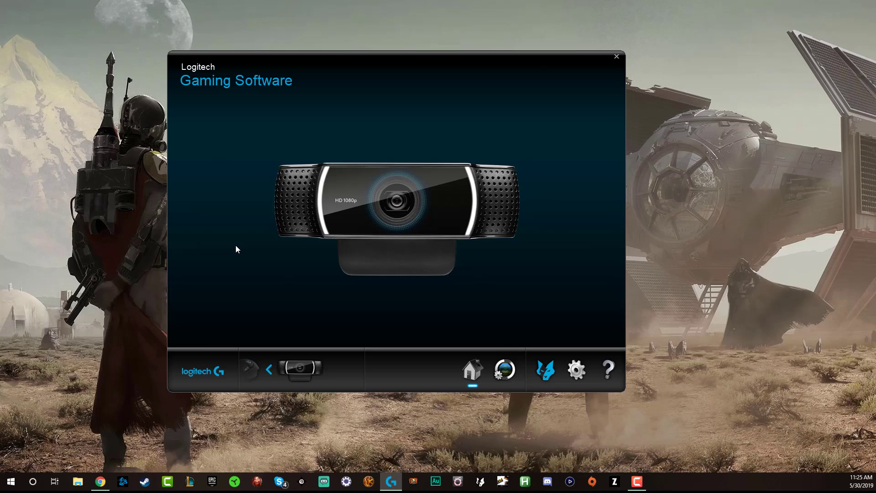
click(268, 370)
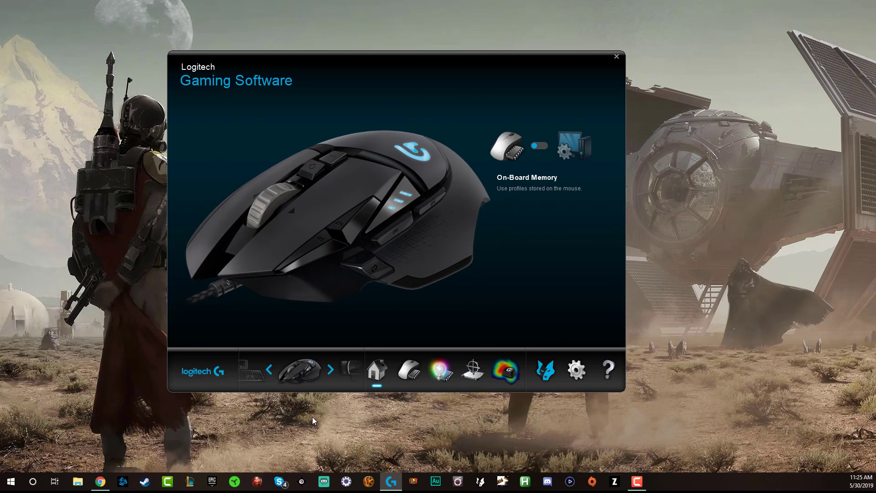
click(332, 372)
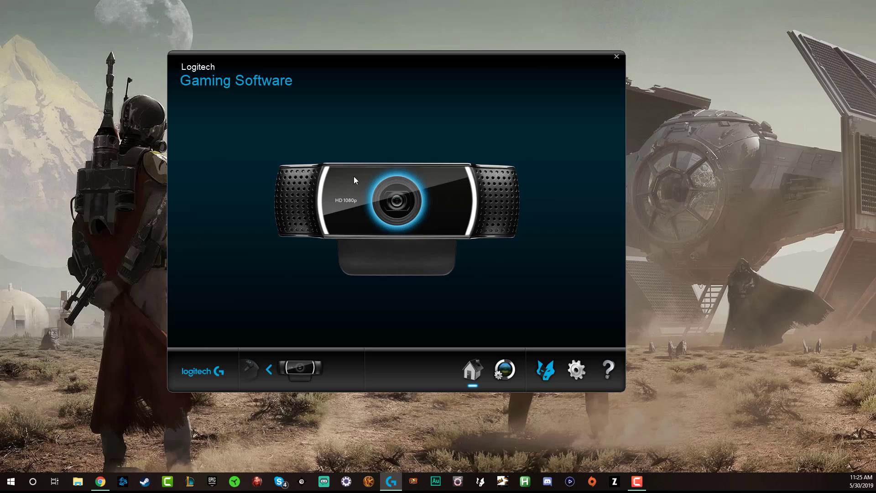
click(408, 211)
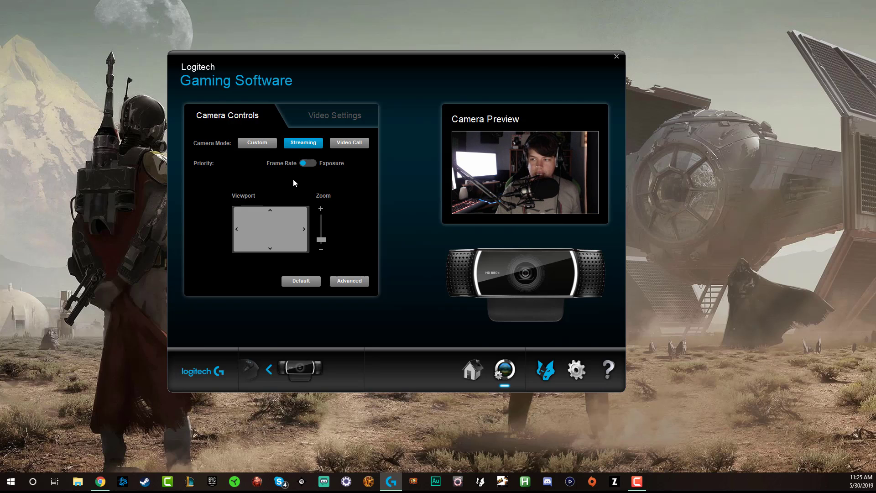
Try the Custom, Streaming and Video Call camera modes, ending on Custom
click(258, 143)
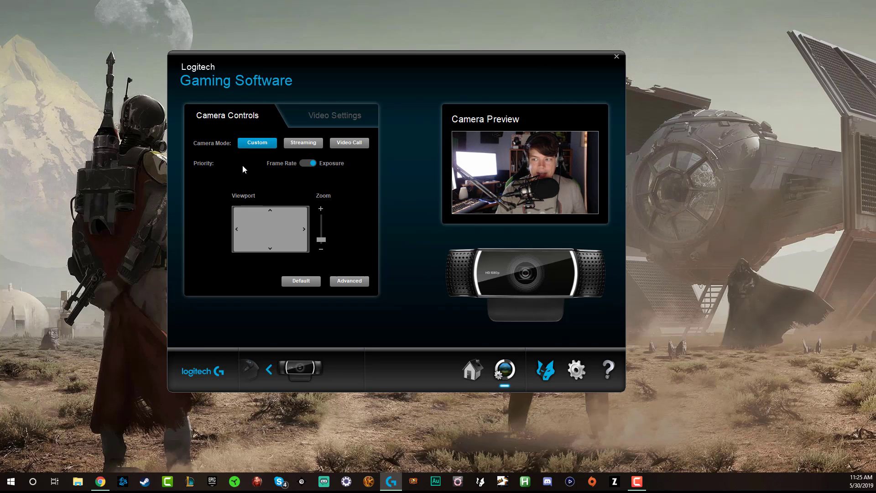
click(297, 145)
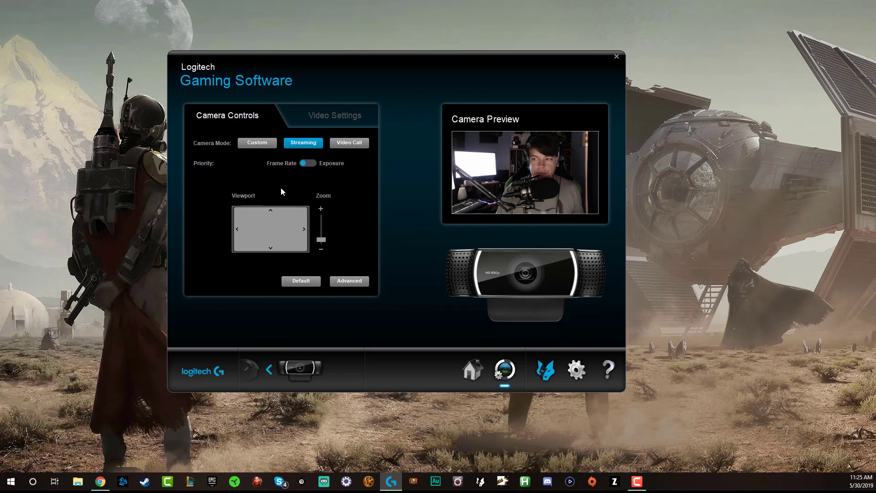
click(350, 142)
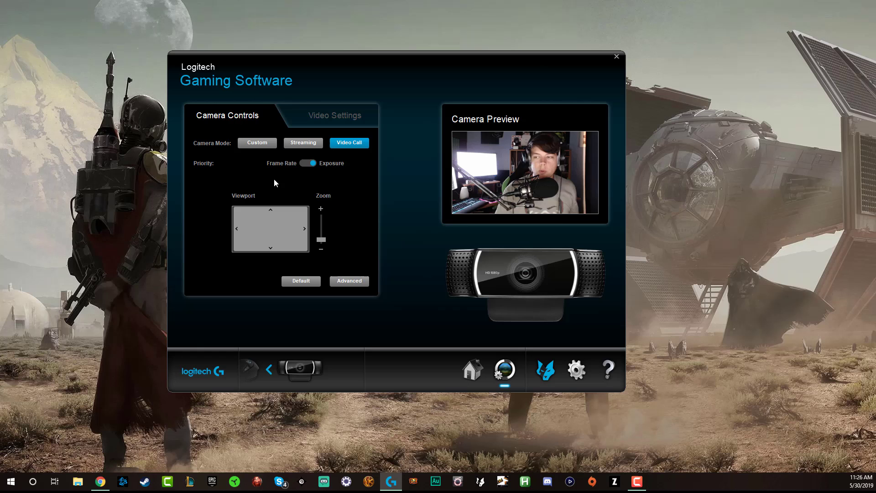
click(257, 143)
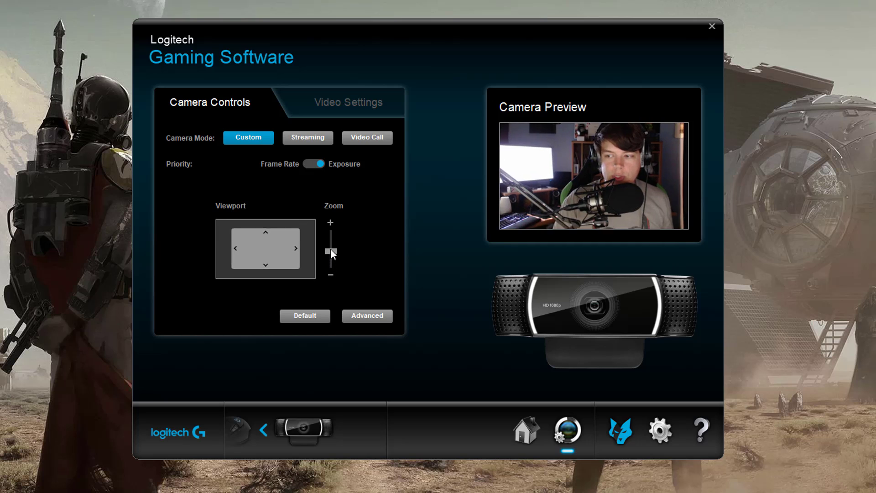
Zoom the webcam in, pan the viewport left, then return zoom to minimum
mouse_move(332, 262)
mouse_down()
mouse_move(331, 243)
mouse_move(333, 286)
mouse_up()
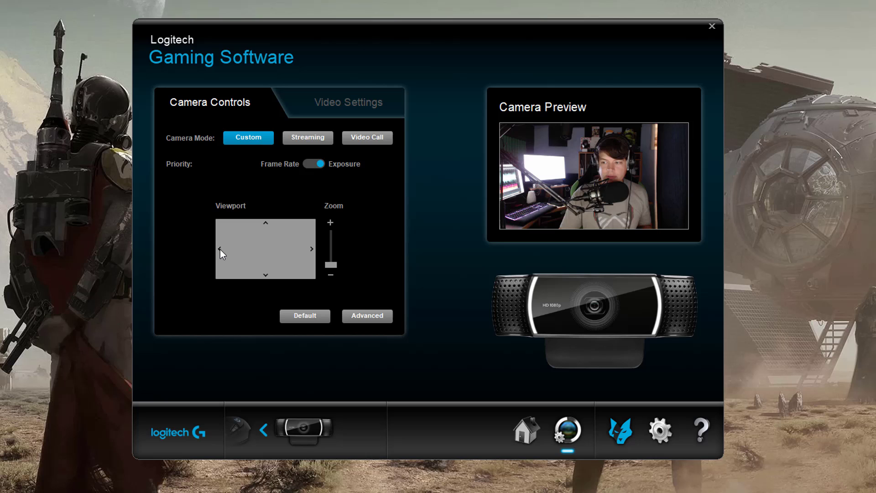
mouse_move(333, 264)
mouse_down()
mouse_move(333, 253)
mouse_move(232, 246)
mouse_move(231, 260)
mouse_move(272, 258)
mouse_move(254, 248)
mouse_move(260, 256)
mouse_up()
drag(333, 255, 331, 280)
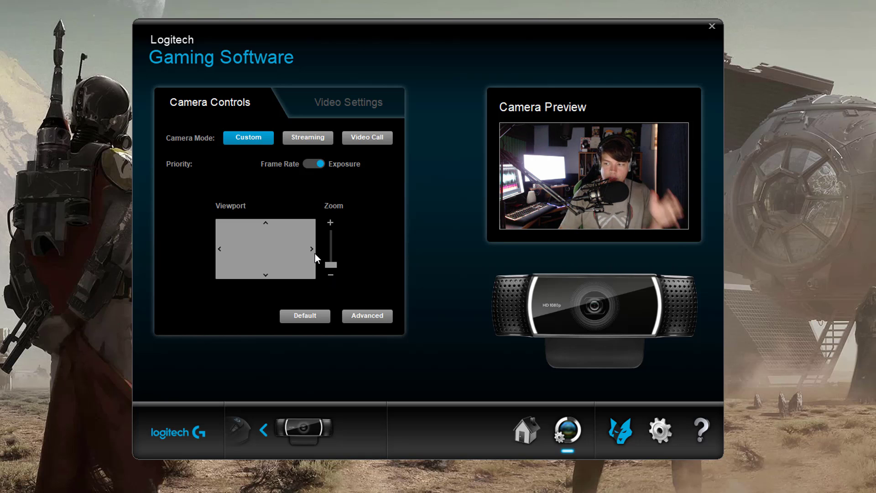
Restore default camera controls at minimum zoom, and view the Advanced properties without changes
click(309, 315)
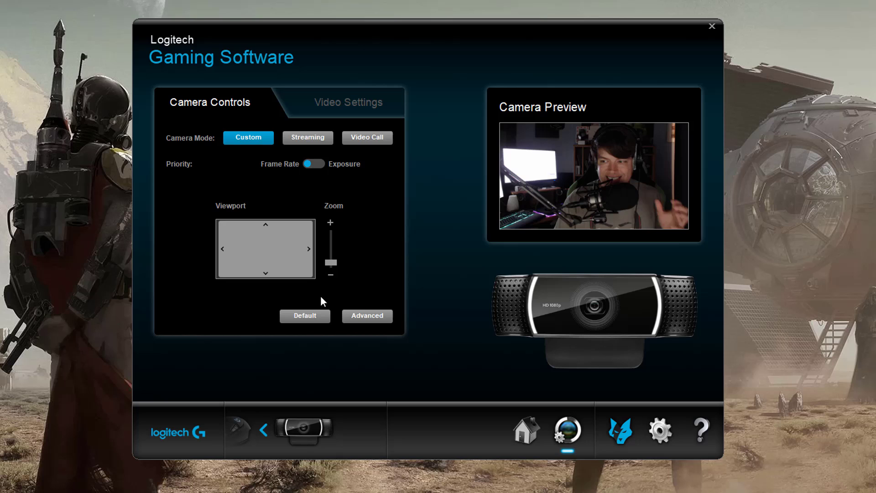
click(332, 276)
click(365, 315)
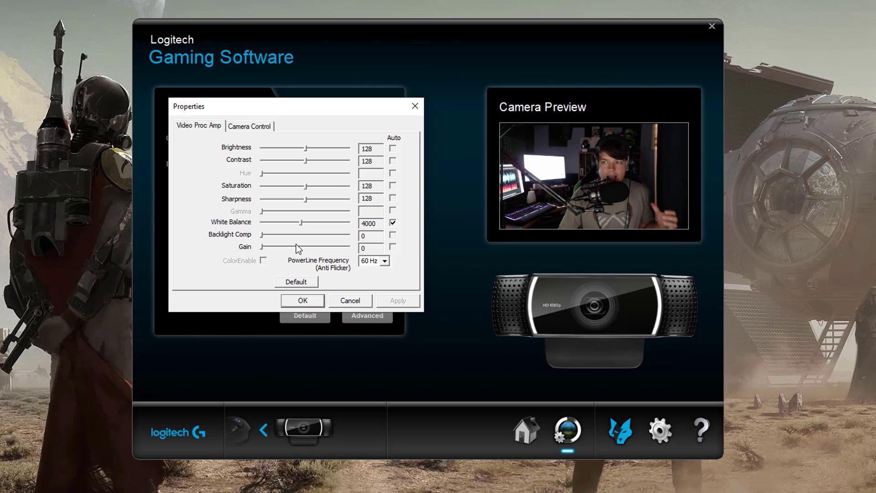
click(350, 300)
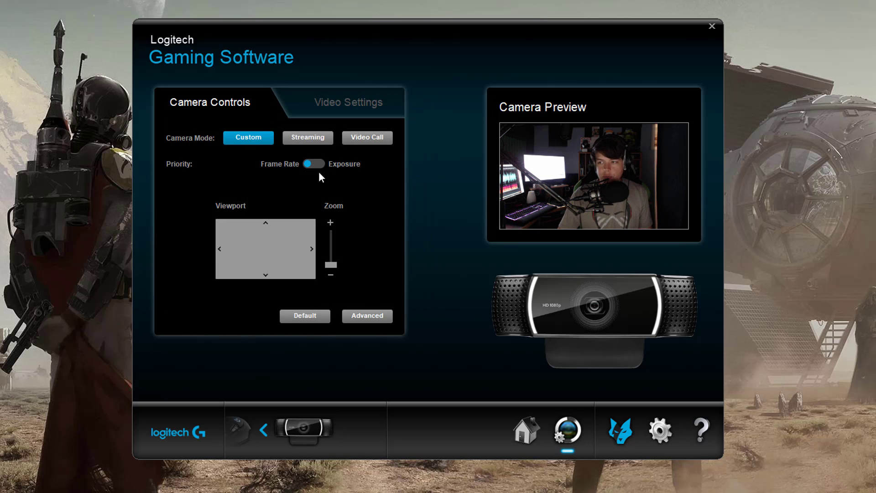
Switch to the Video Settings tab showing the webcam's filters and image adjustments
click(342, 106)
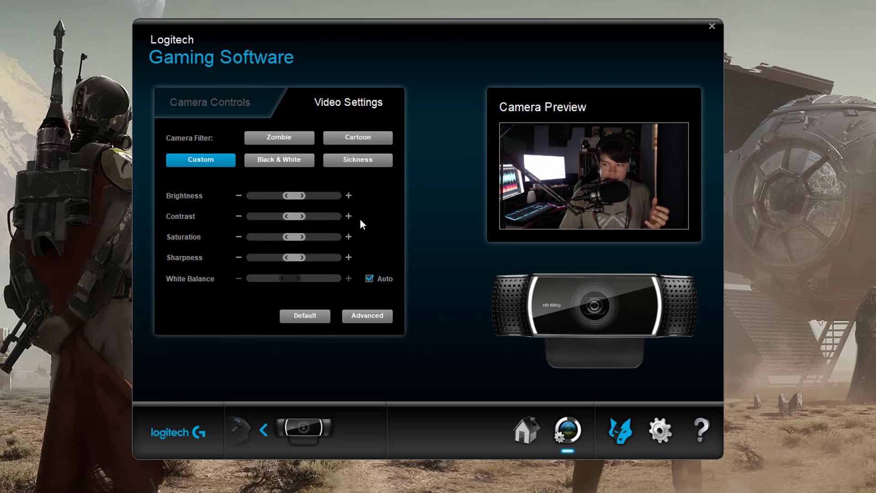
Nudge brightness slightly higher, raise sharpness a little, and leave white balance on automatic
click(348, 196)
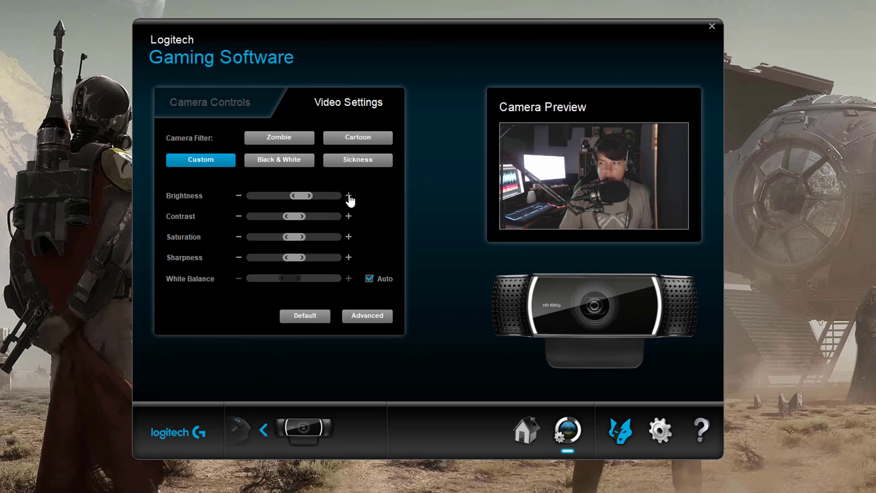
click(239, 196)
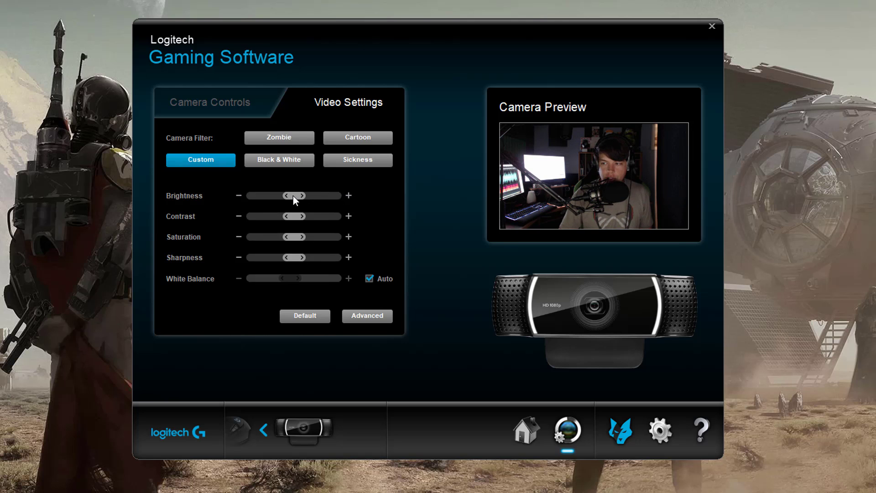
drag(294, 196, 292, 196)
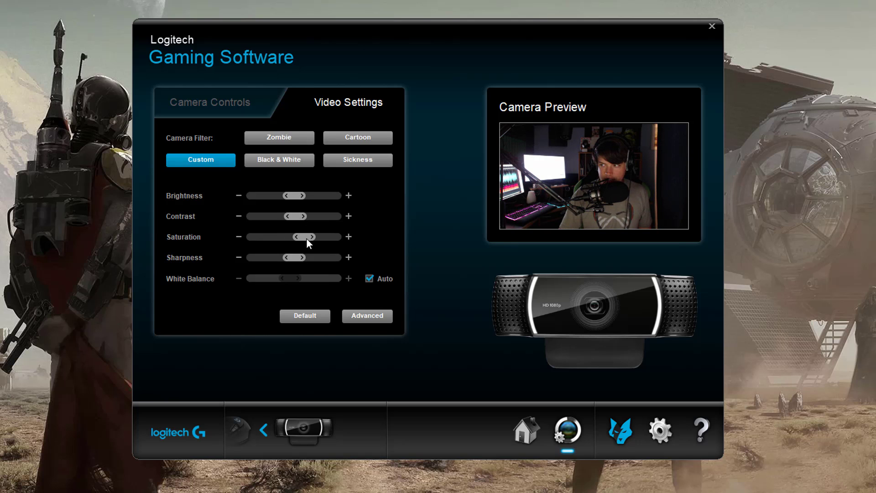
drag(294, 258, 297, 258)
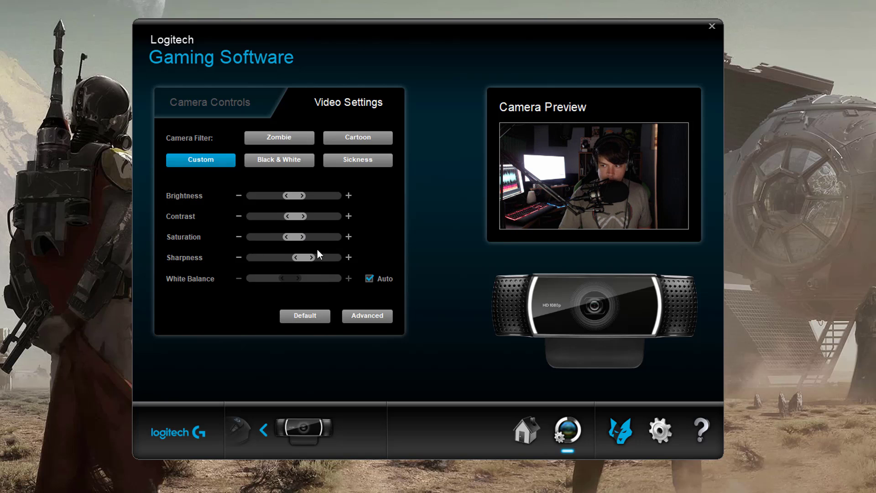
click(370, 278)
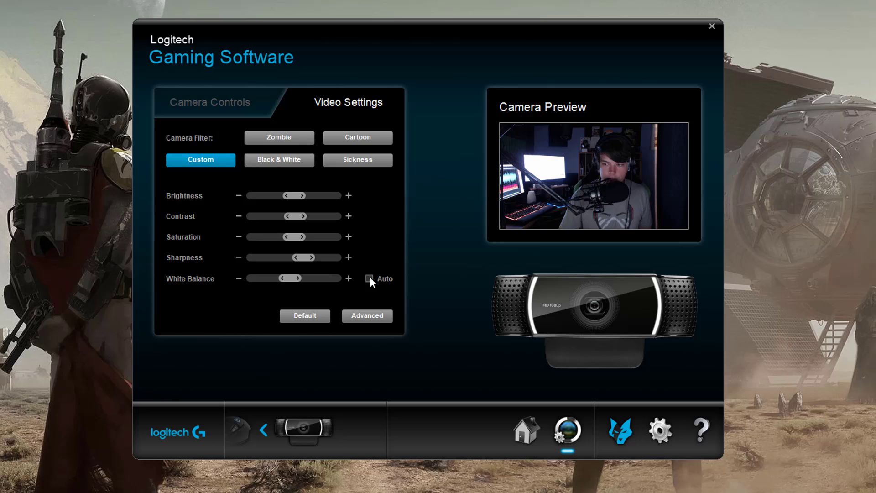
click(370, 279)
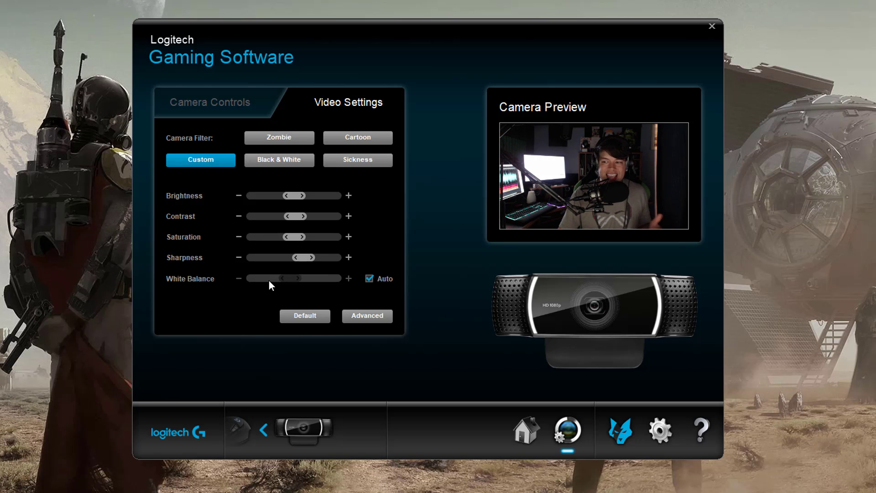
click(285, 161)
click(285, 137)
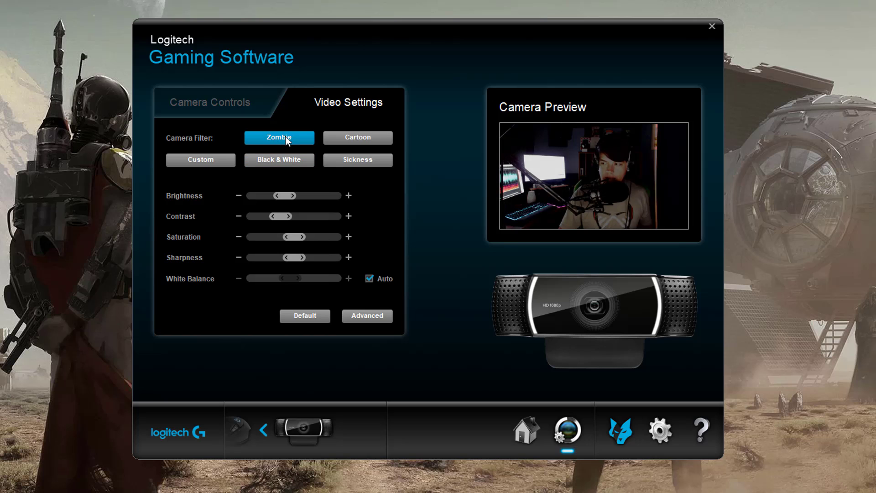
click(356, 138)
click(362, 160)
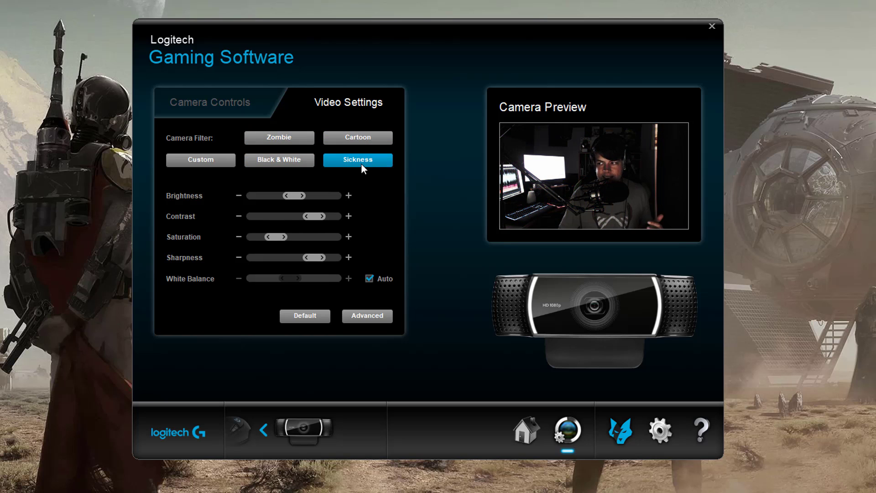
click(283, 140)
click(286, 161)
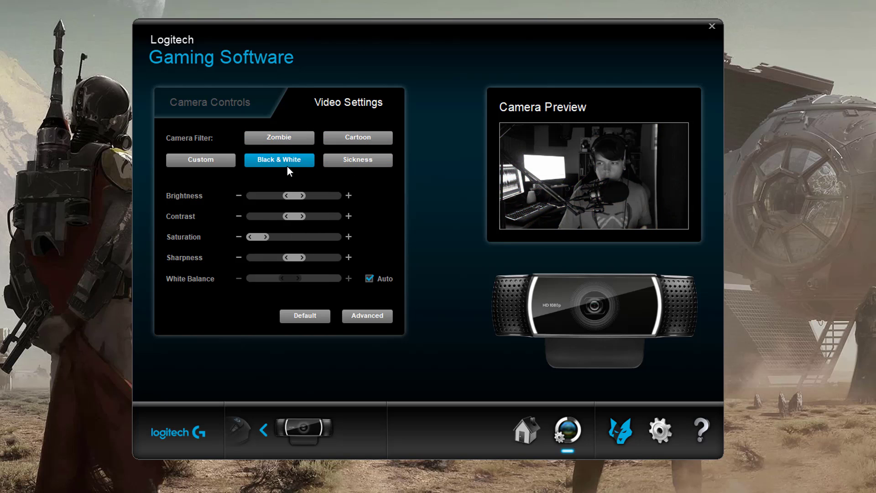
click(226, 160)
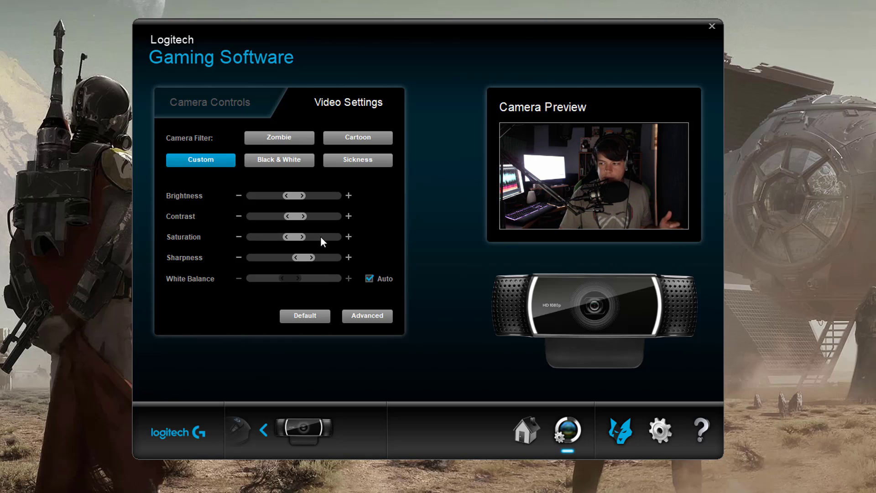
Go back to Camera Controls and select Streaming as the camera mode
click(218, 110)
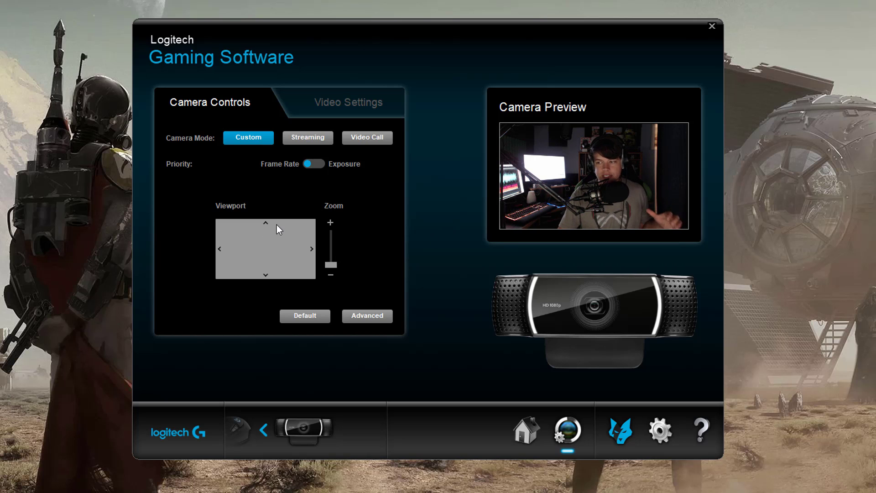
click(309, 138)
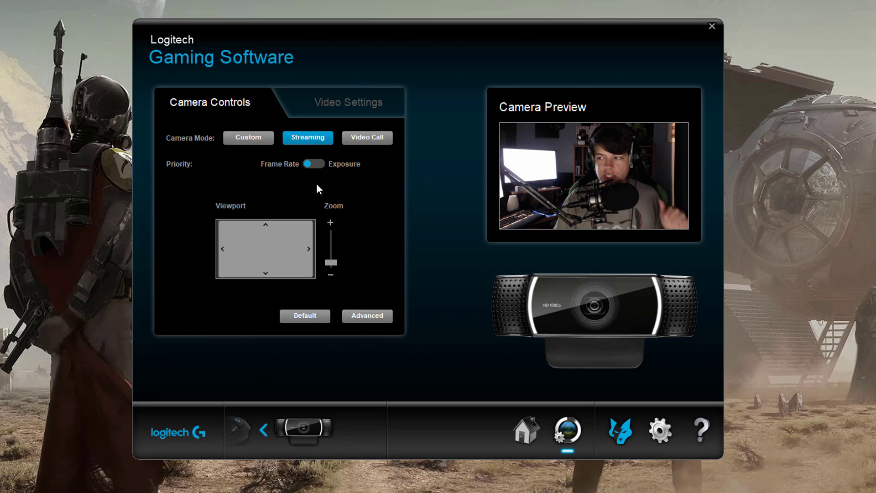